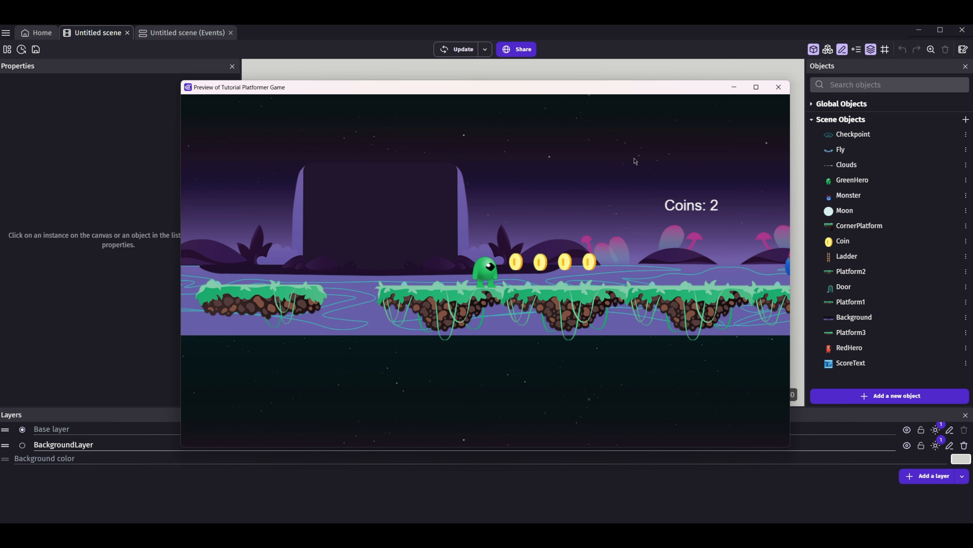
# Close the game preview and place a Door instance at the far end of the platforms, beyond the monster.
pyautogui.click(779, 88)
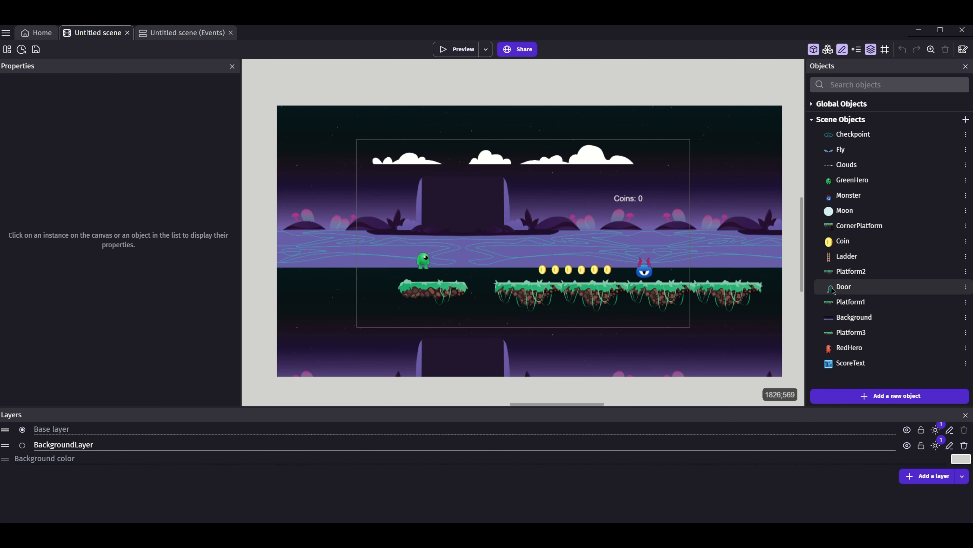
pyautogui.moveTo(833, 290); pyautogui.dragTo(688, 203)
pyautogui.click(771, 319)
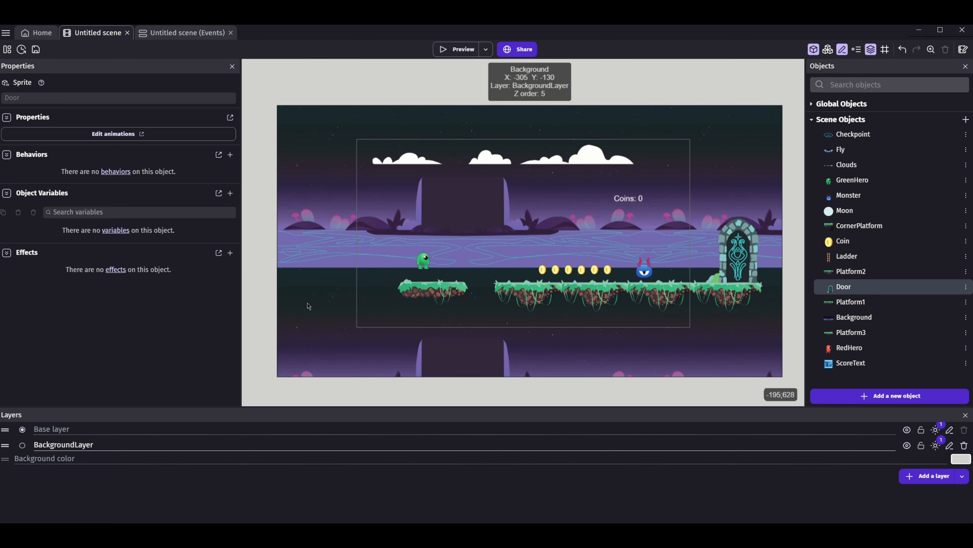
pyautogui.click(306, 304)
pyautogui.click(263, 307)
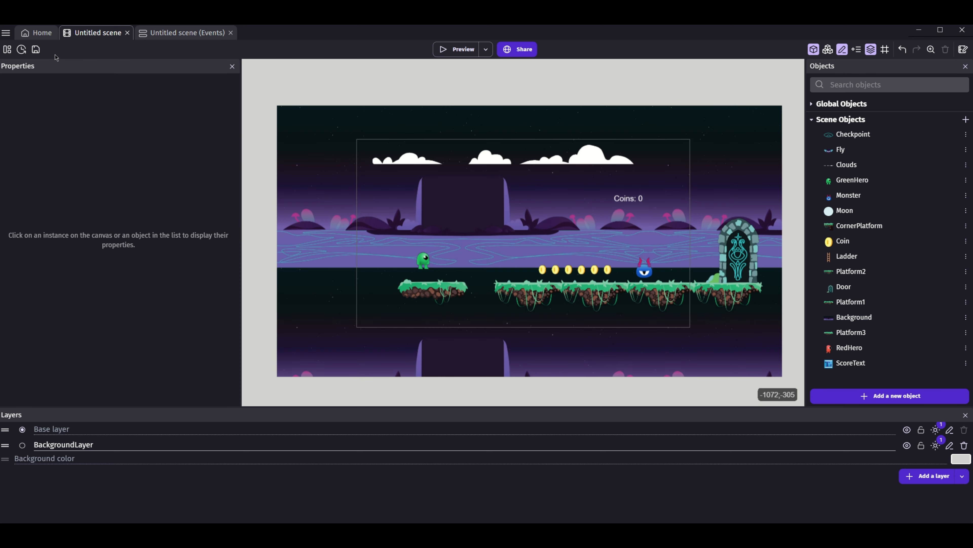
# Rename the project's existing scene as Level1.
pyautogui.click(8, 49)
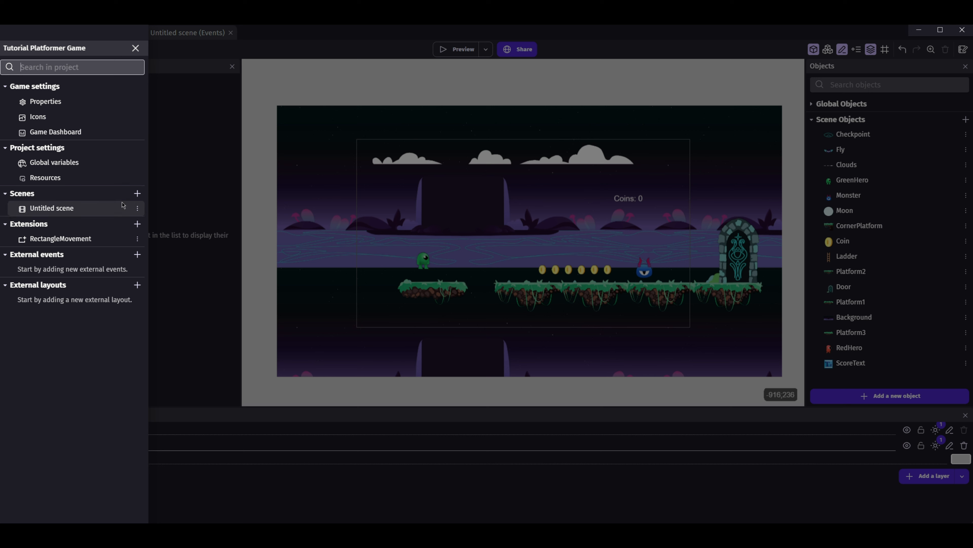
pyautogui.click(138, 208)
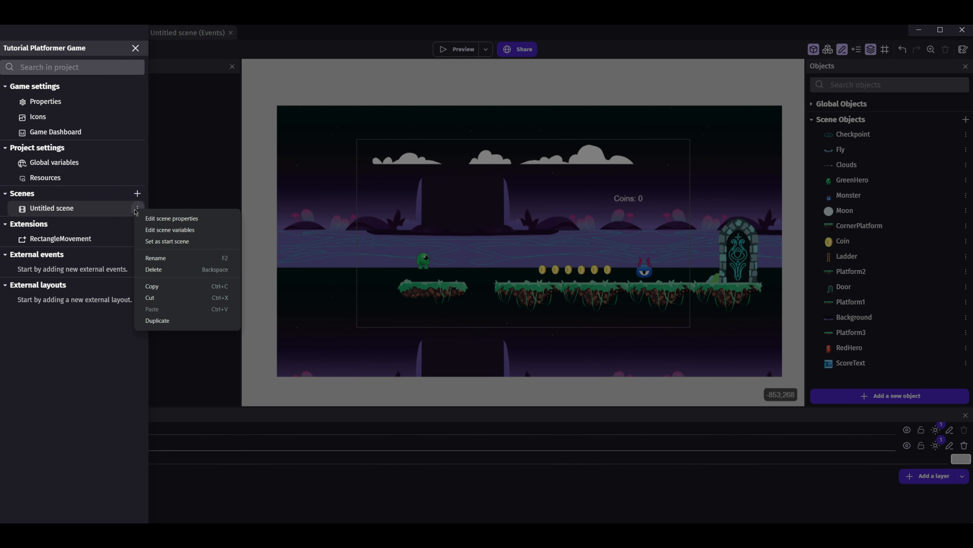
pyautogui.click(157, 258)
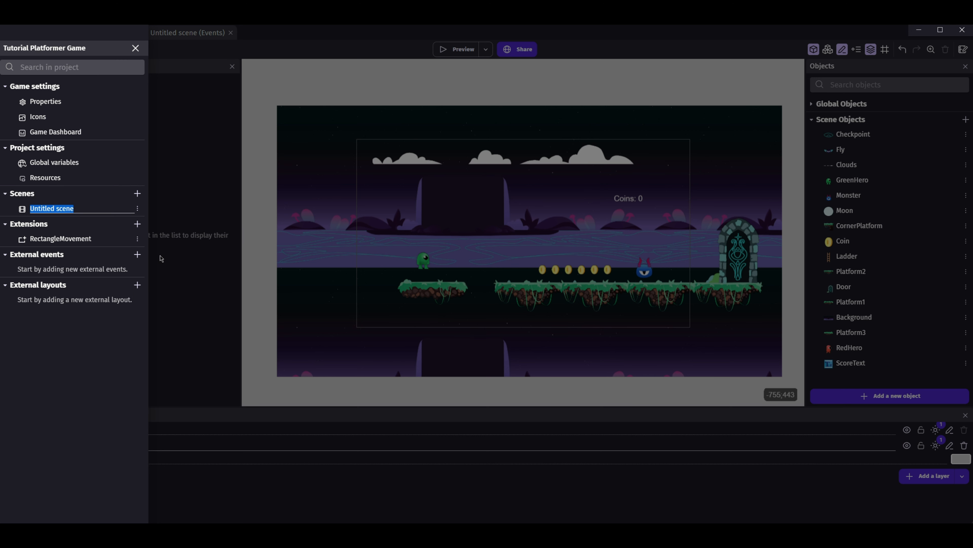
pyautogui.write('Level1')
pyautogui.press('Return')
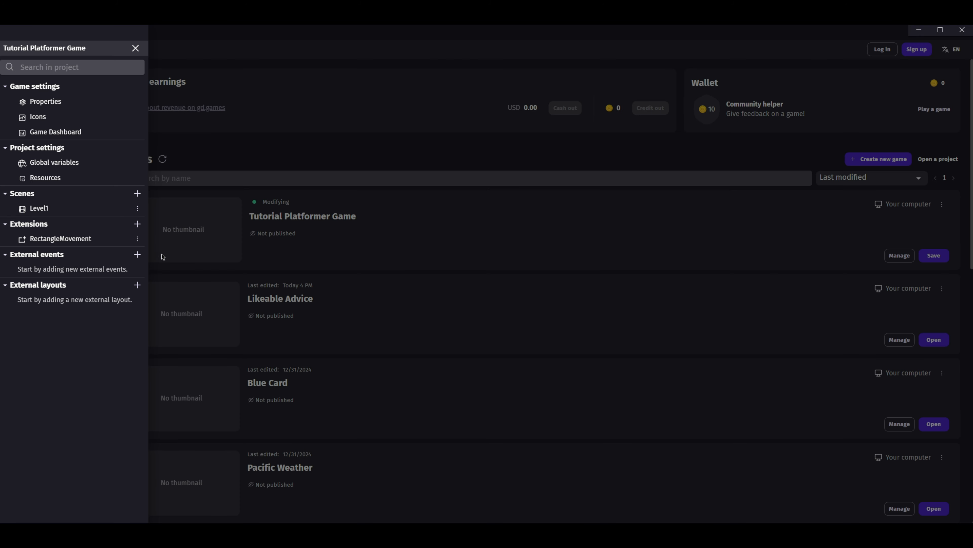
# Add a second scene to the project and name it Level2.
pyautogui.click(139, 194)
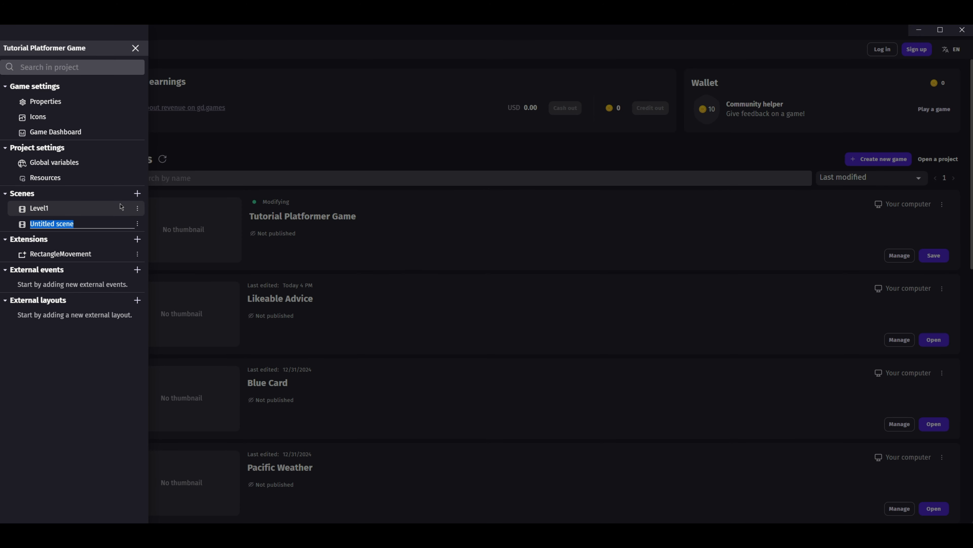
pyautogui.write('L')
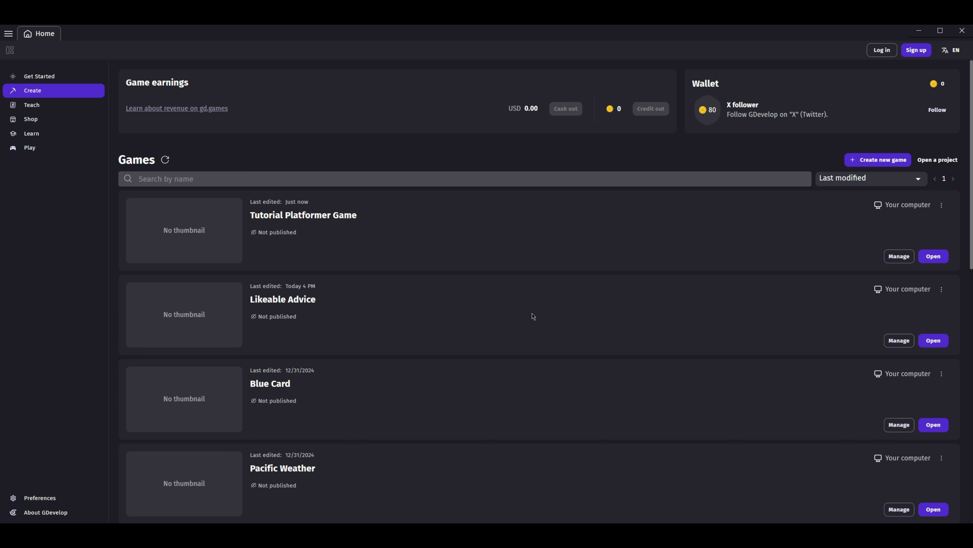
# Reopen the Tutorial Platformer Game project and add an empty event at the end of Level1's events.
pyautogui.click(934, 256)
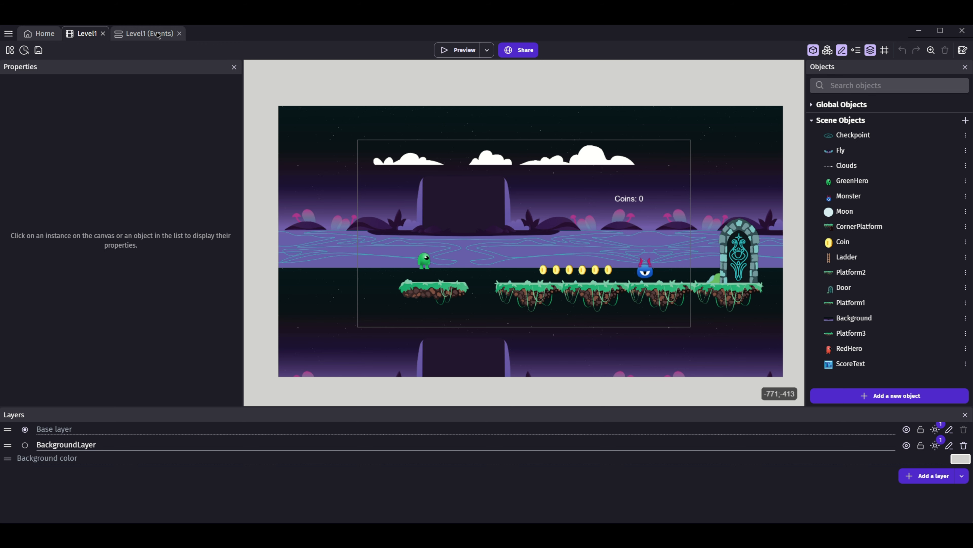
pyautogui.click(158, 35)
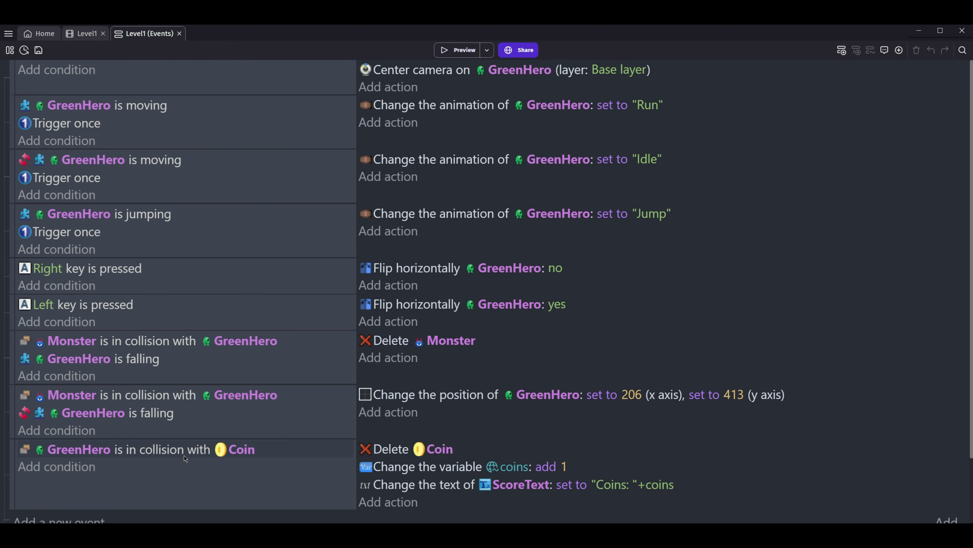
pyautogui.scroll(-2, 184, 458)
pyautogui.click(96, 446)
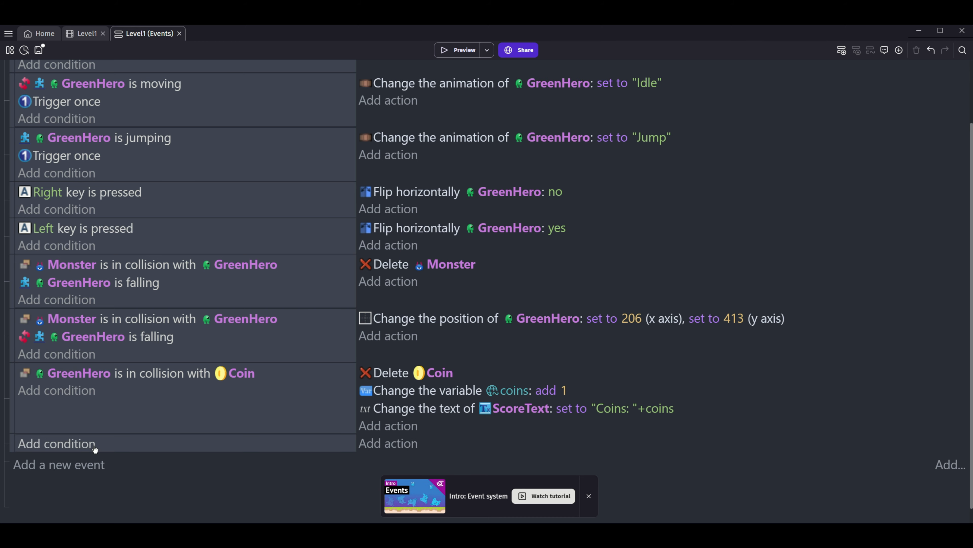
# Give the new event a Collision condition between GreenHero and Door.
pyautogui.click(87, 445)
pyautogui.write('colli')
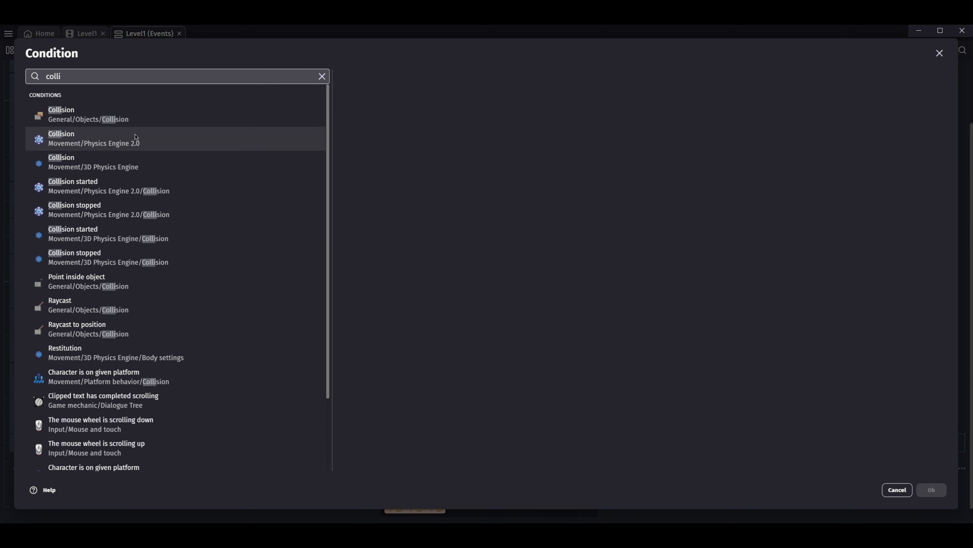
pyautogui.click(137, 123)
pyautogui.click(419, 179)
pyautogui.click(384, 136)
pyautogui.write('door')
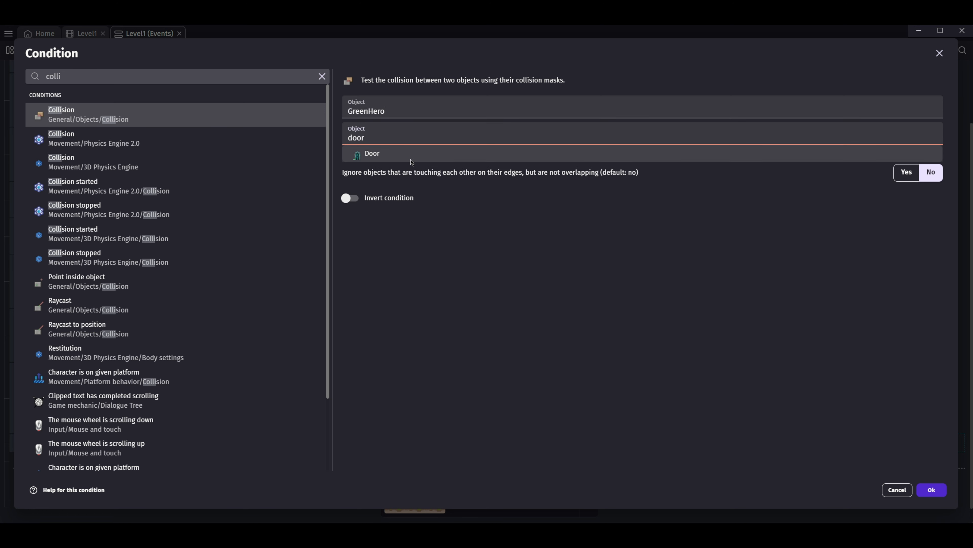
pyautogui.click(428, 154)
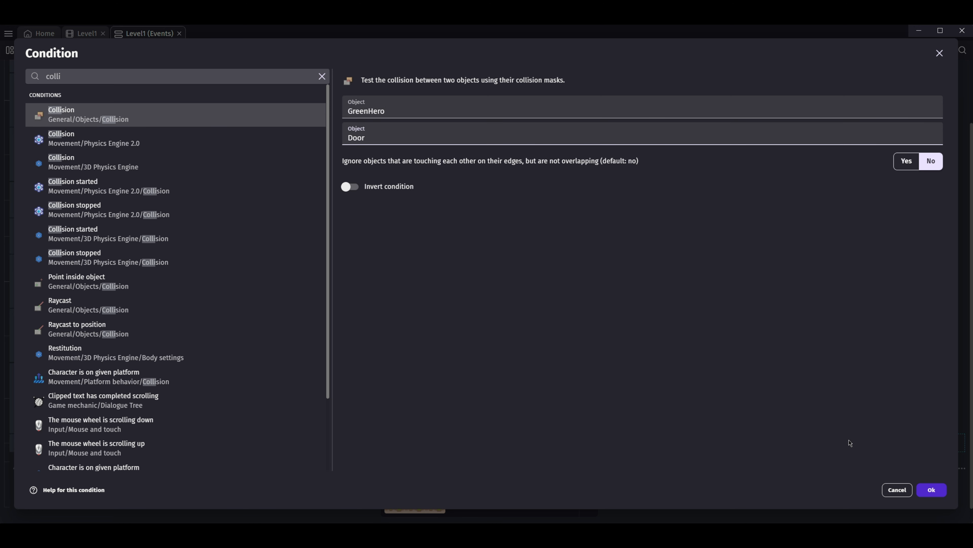
pyautogui.click(930, 490)
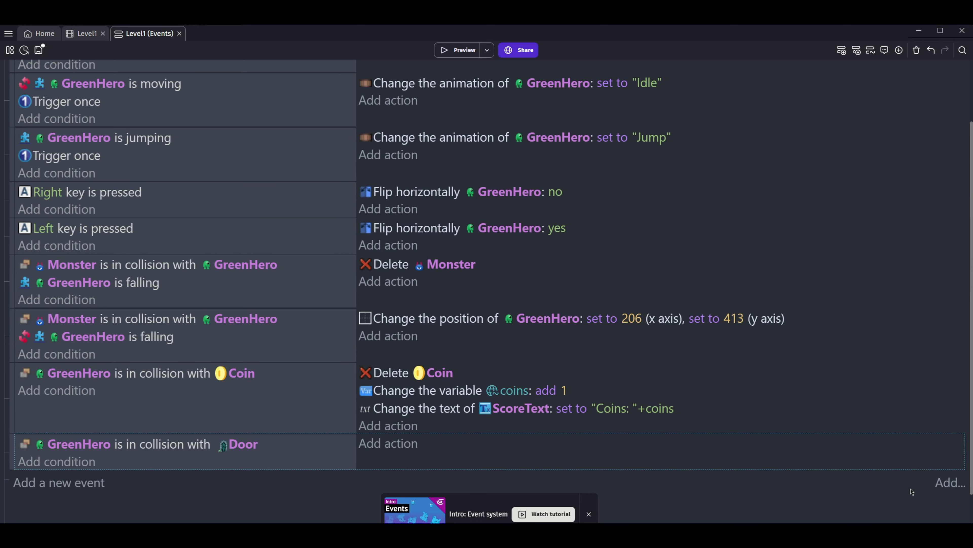
# Add a Change the scene action to the door collision event, with Level2 as the new scene.
pyautogui.click(395, 445)
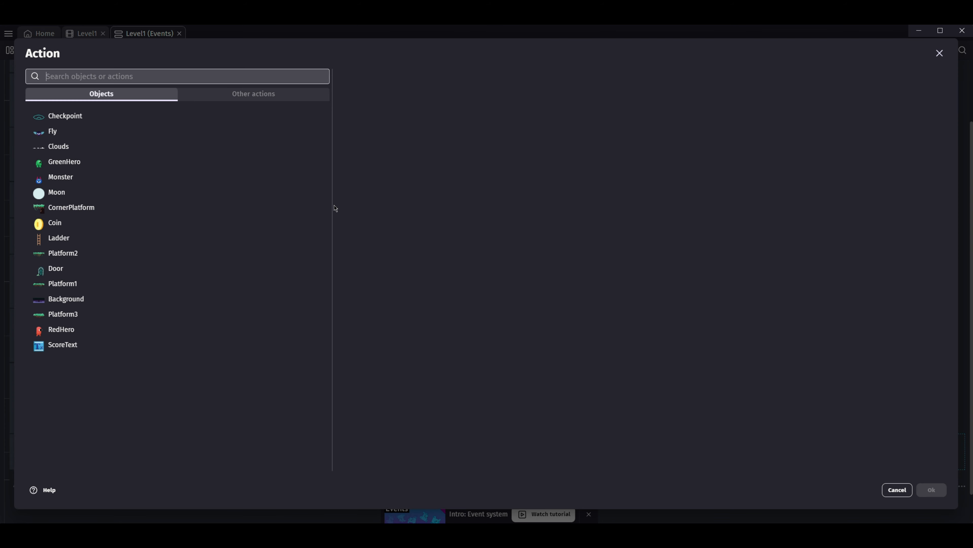
pyautogui.write('change the scene')
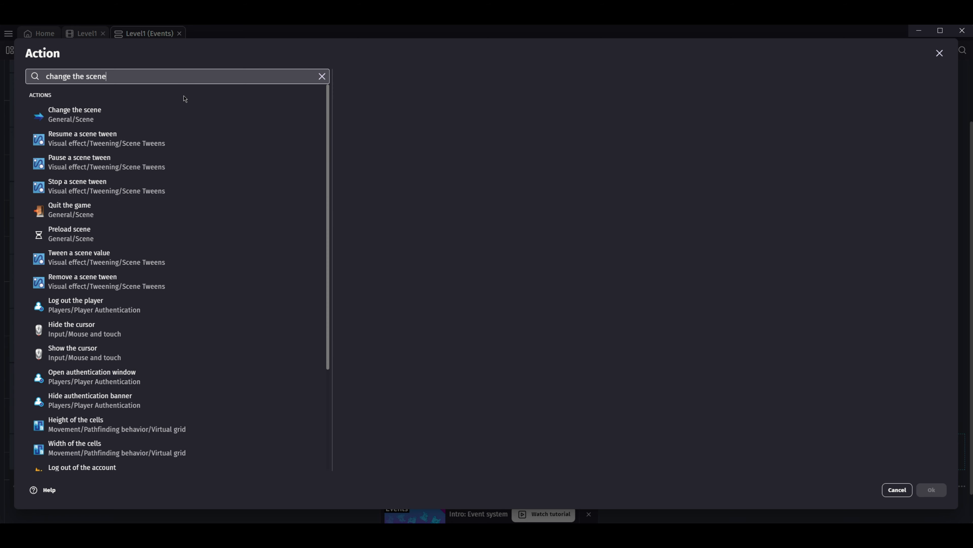
pyautogui.click(189, 112)
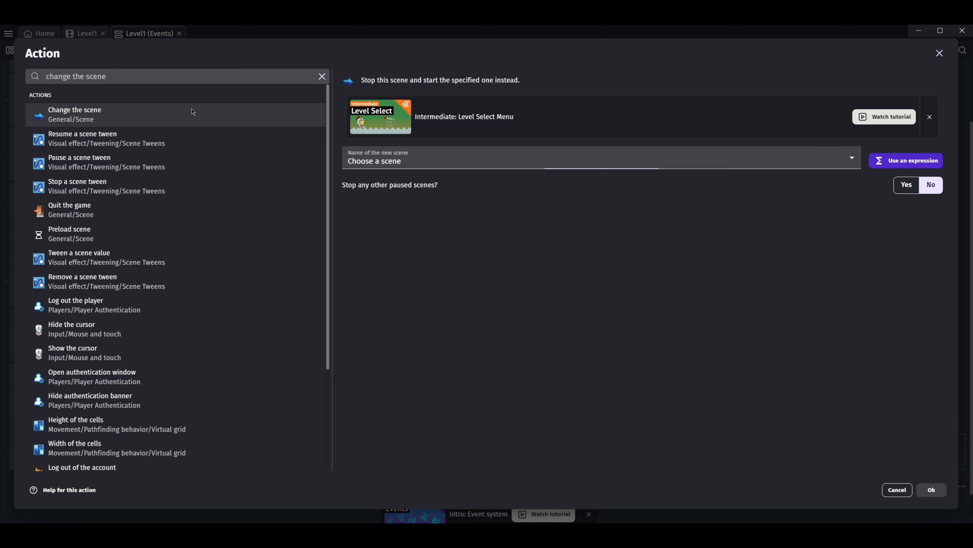
pyautogui.click(425, 163)
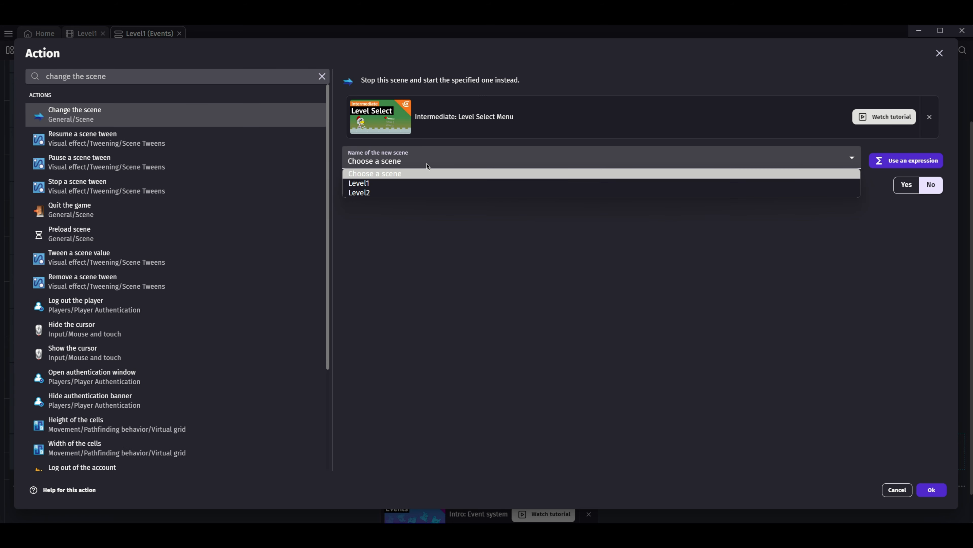
pyautogui.click(402, 192)
pyautogui.click(932, 489)
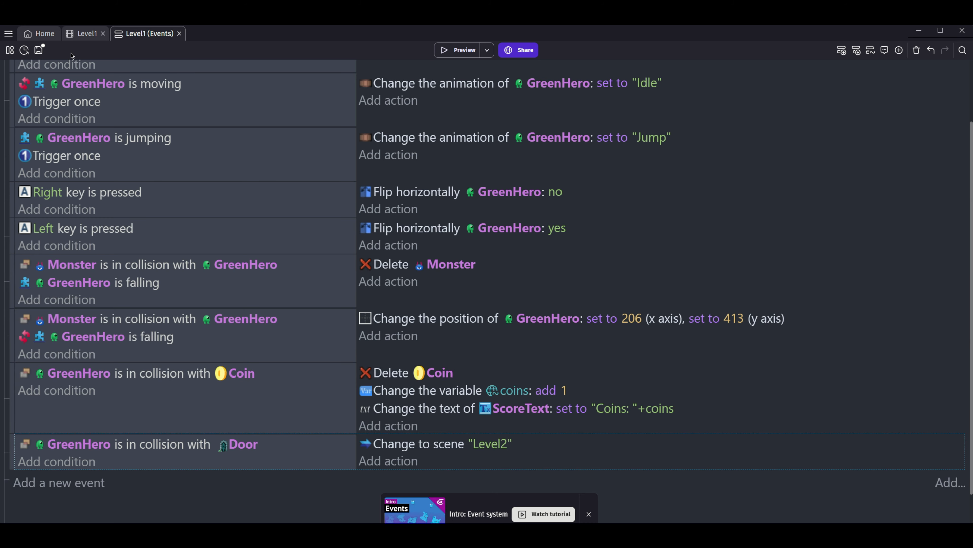
# Open the Level2 scene from the project's scene list.
pyautogui.click(84, 38)
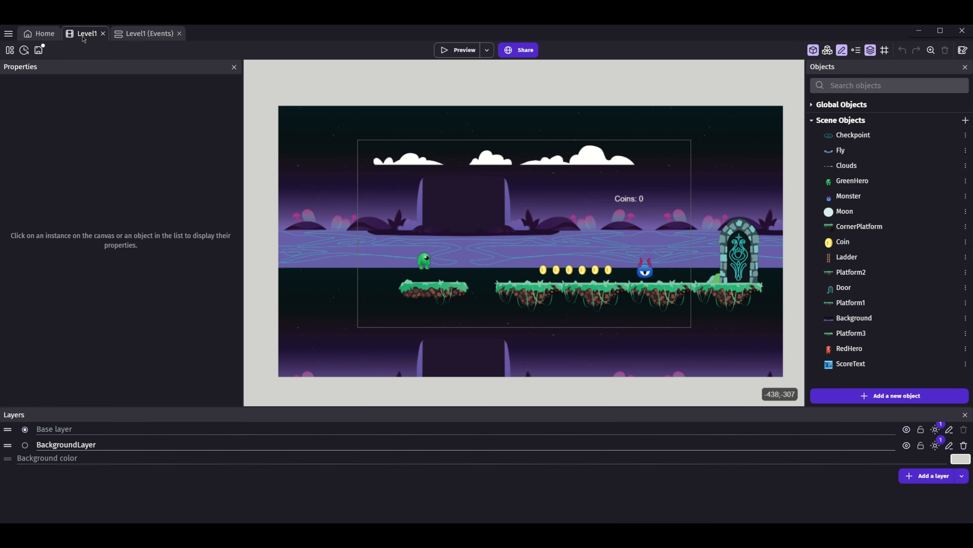
pyautogui.click(9, 51)
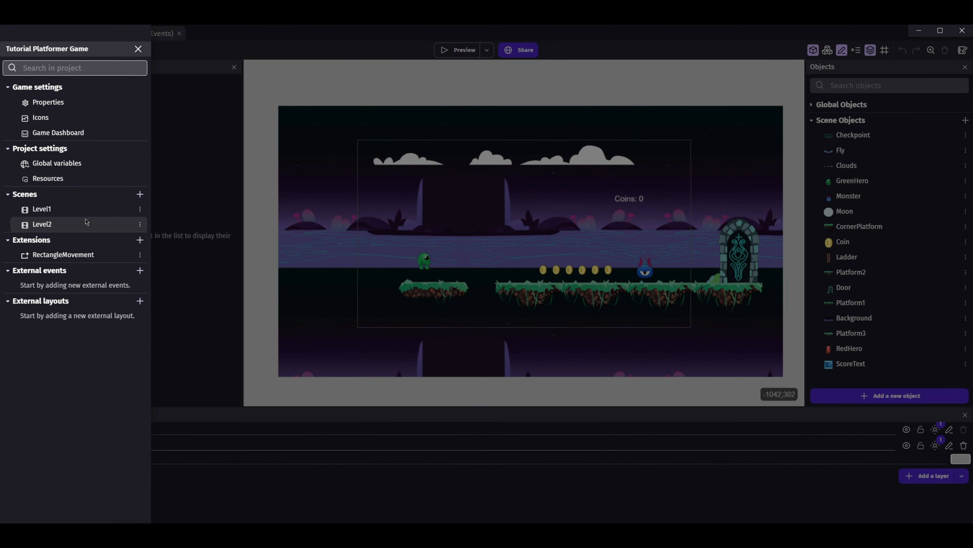
pyautogui.click(91, 224)
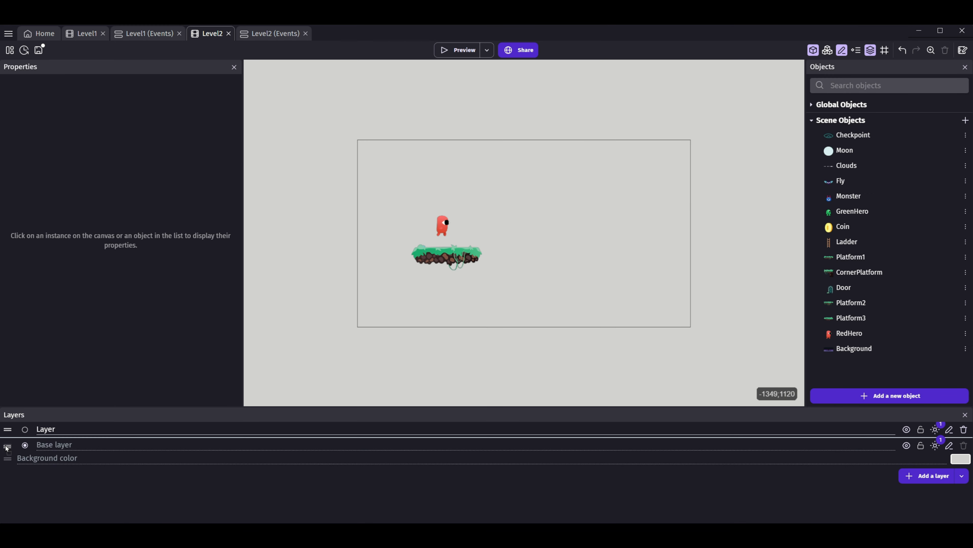
# Move Level2's extra layer below the base layer and rename it BGLayer.
pyautogui.moveTo(6, 458); pyautogui.dragTo(6, 456)
pyautogui.doubleClick(46, 445)
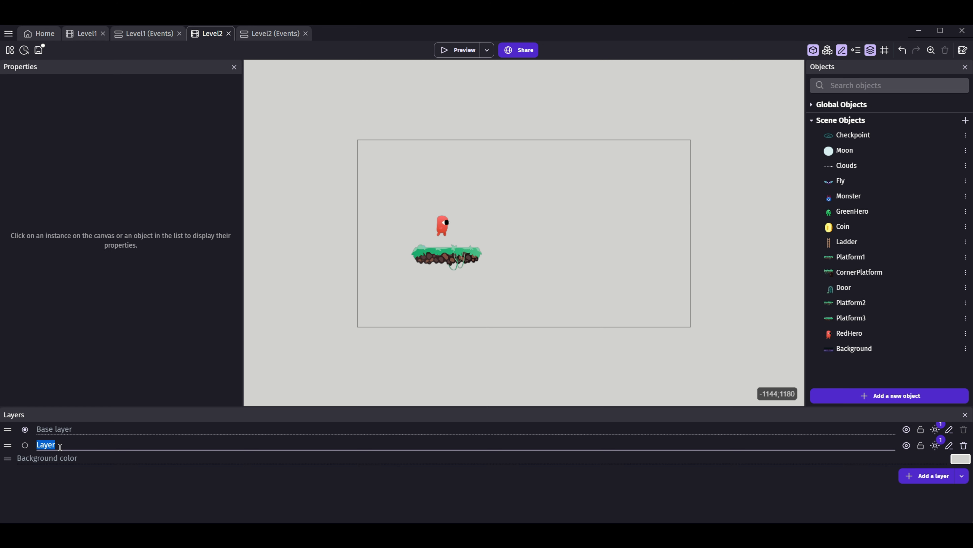
pyautogui.write('BGLayer')
# Place the Background on BGLayer at about X -143, Y -86, covering the game frame, and make Base layer the default layer again.
pyautogui.click(25, 445)
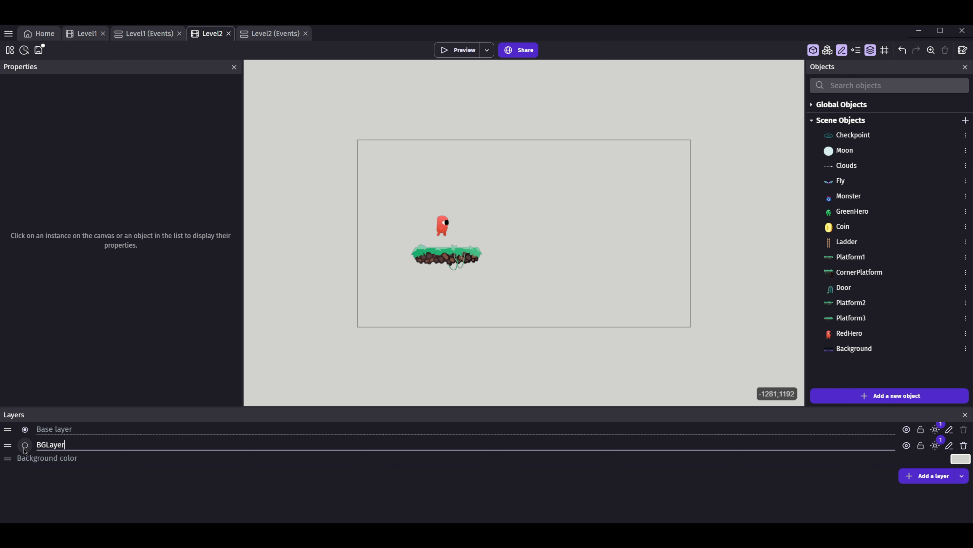
pyautogui.click(880, 350)
pyautogui.moveTo(850, 359); pyautogui.dragTo(726, 339)
pyautogui.click(24, 429)
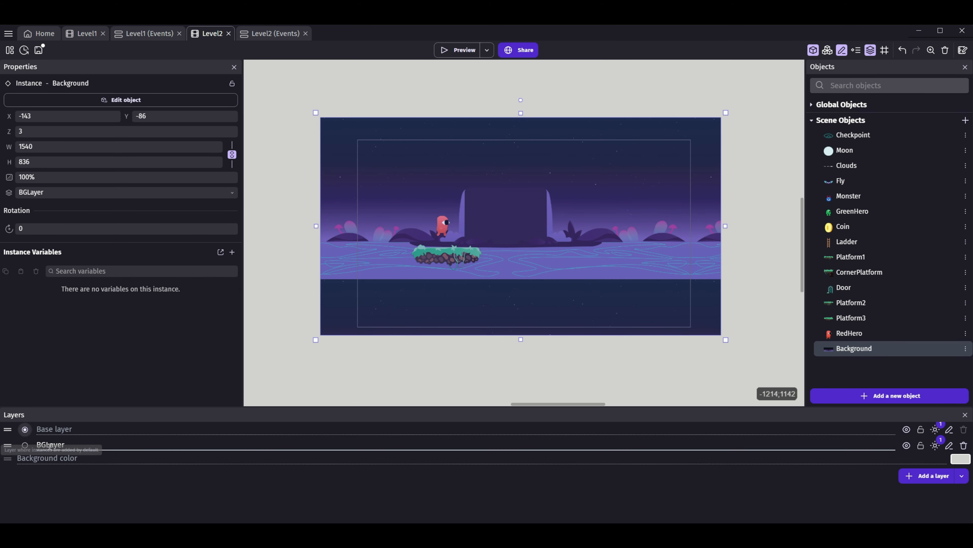
# Add the Platform behavior to Platform1 in Level2, keeping its default settings.
pyautogui.click(447, 256)
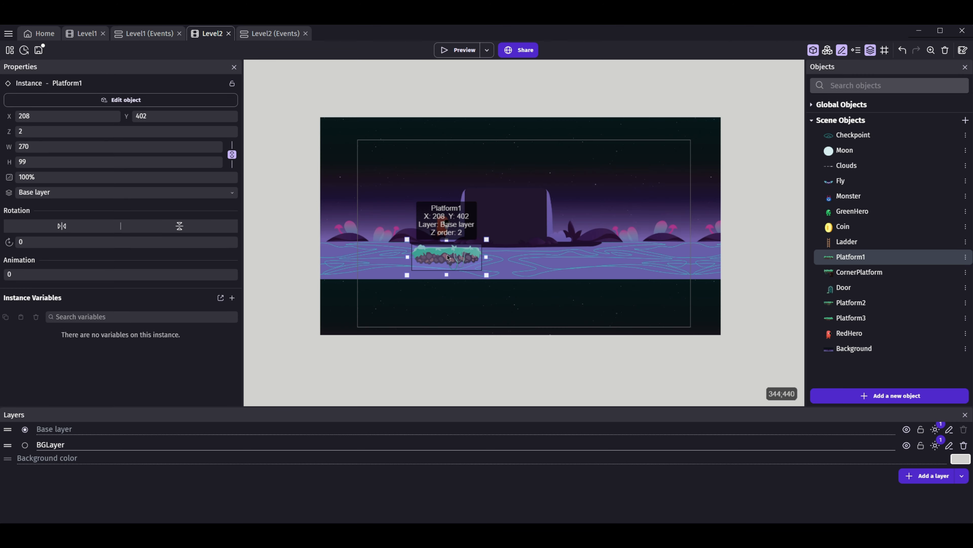
pyautogui.doubleClick(450, 257)
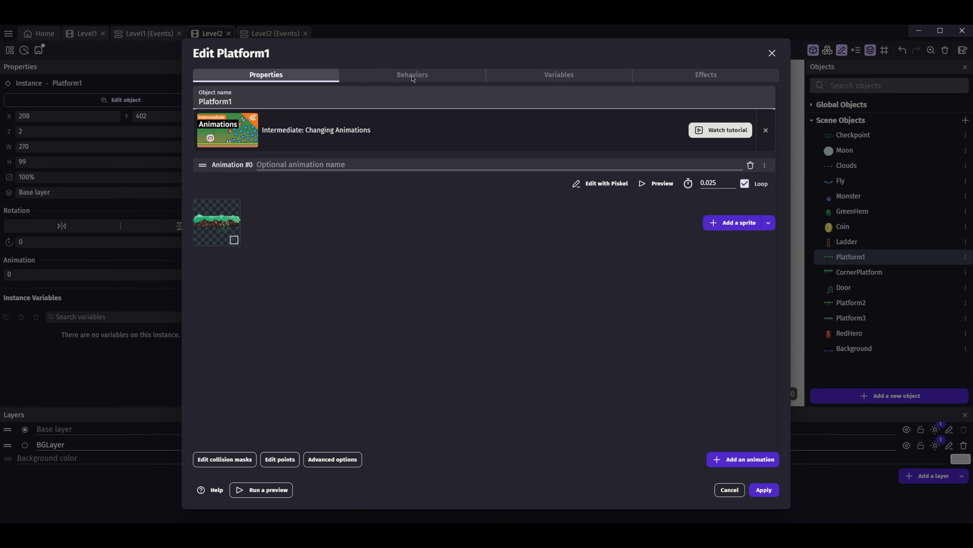
pyautogui.click(412, 76)
pyautogui.click(489, 295)
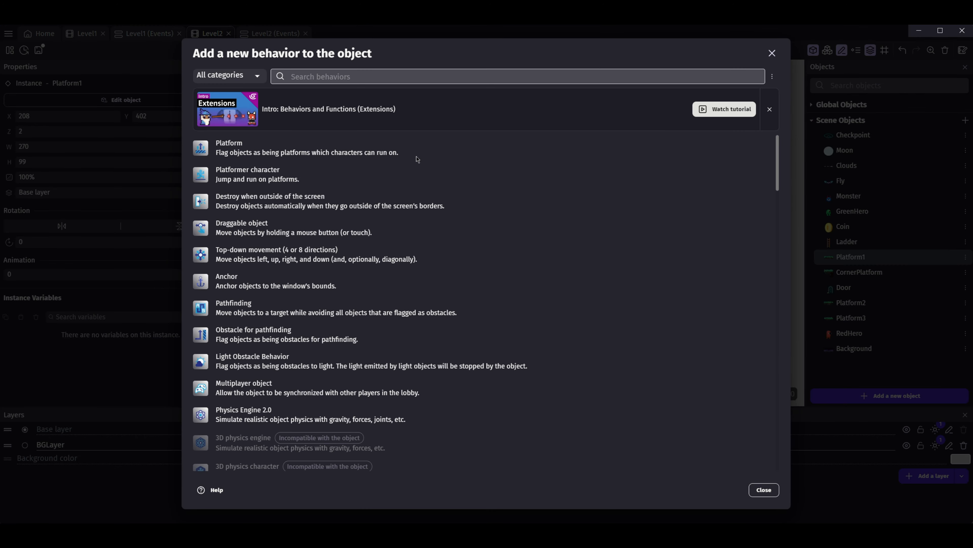
pyautogui.click(267, 146)
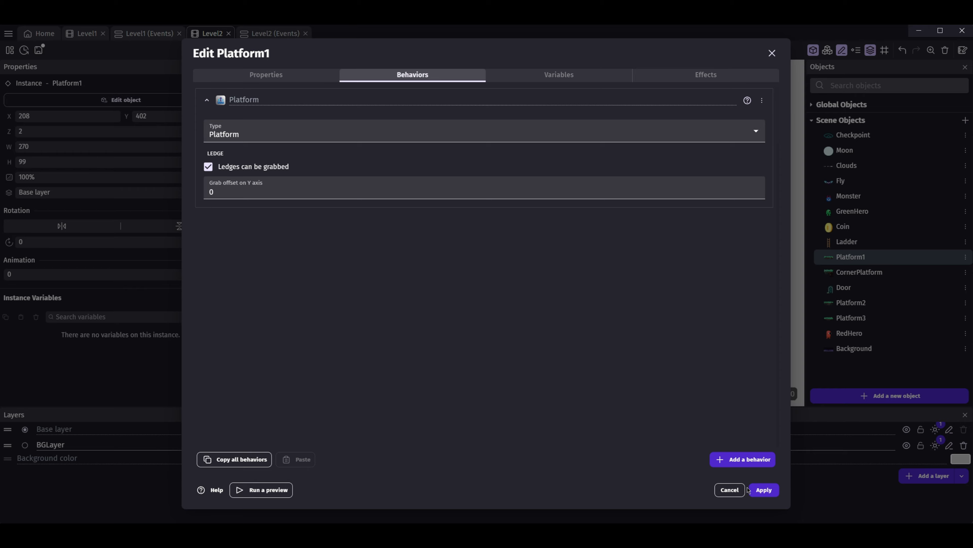
pyautogui.click(763, 490)
# Add the Platformer character behavior to RedHero with its default settings.
pyautogui.click(443, 227)
pyautogui.doubleClick(443, 226)
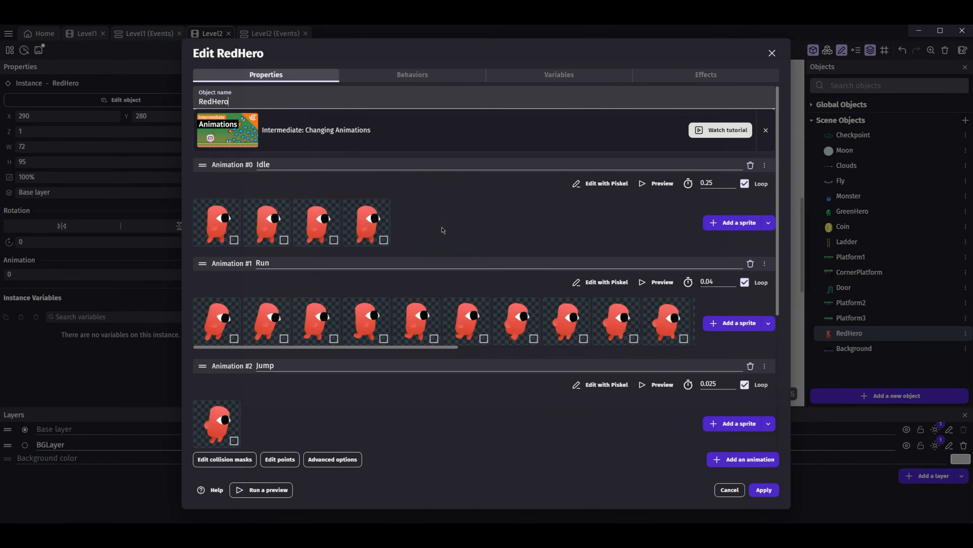
pyautogui.click(408, 75)
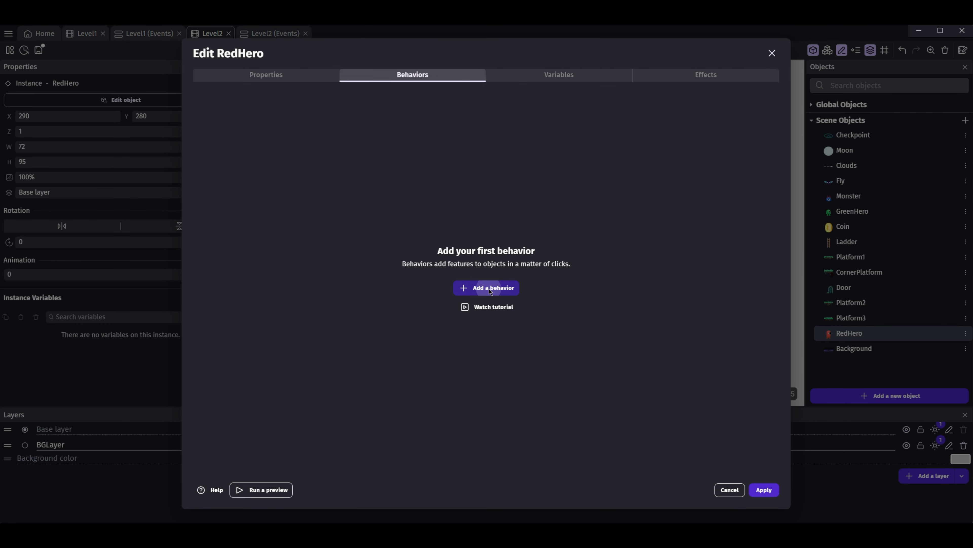
pyautogui.click(488, 288)
pyautogui.click(294, 179)
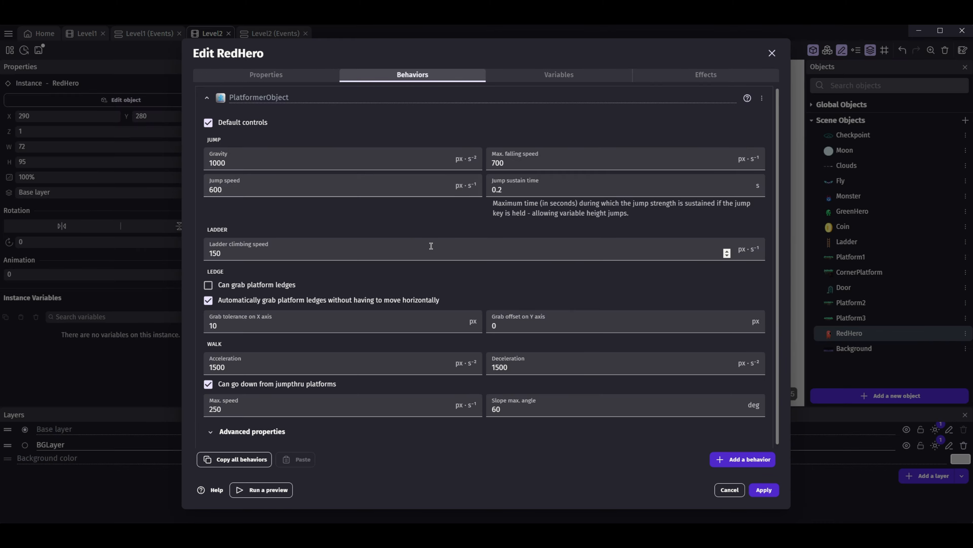
pyautogui.click(762, 489)
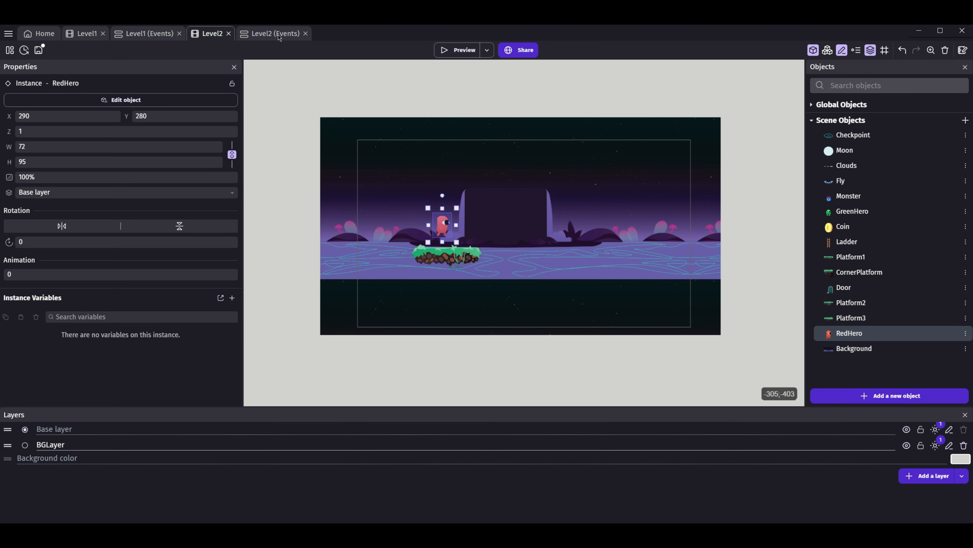
# Add a condition-free event to Level2's events that centers the camera on RedHero on the Base layer.
pyautogui.click(281, 36)
pyautogui.click(497, 125)
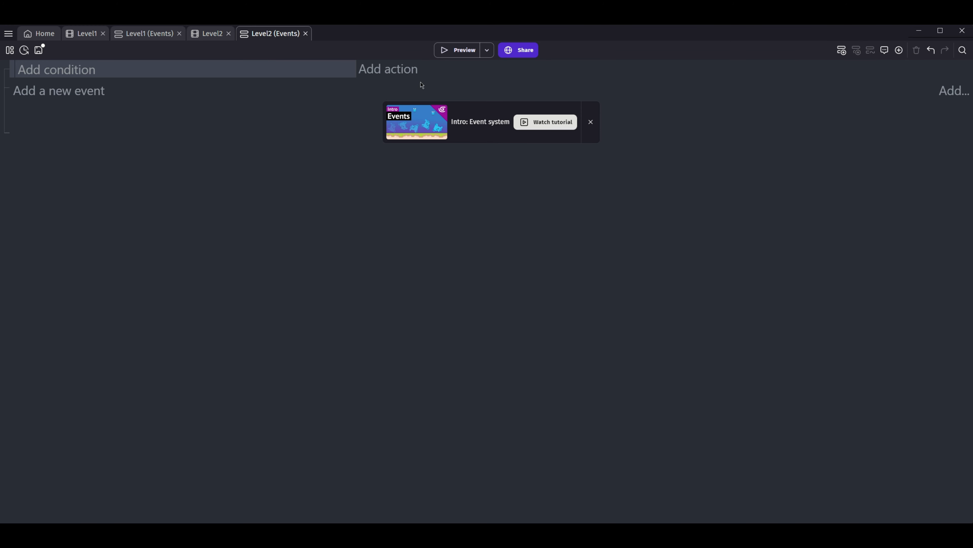
pyautogui.click(390, 69)
pyautogui.write('center')
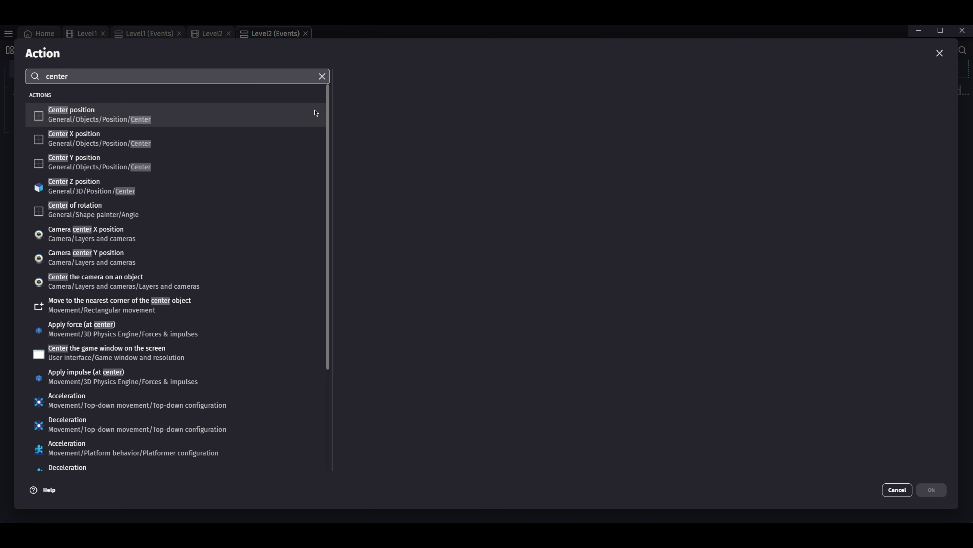
pyautogui.click(224, 277)
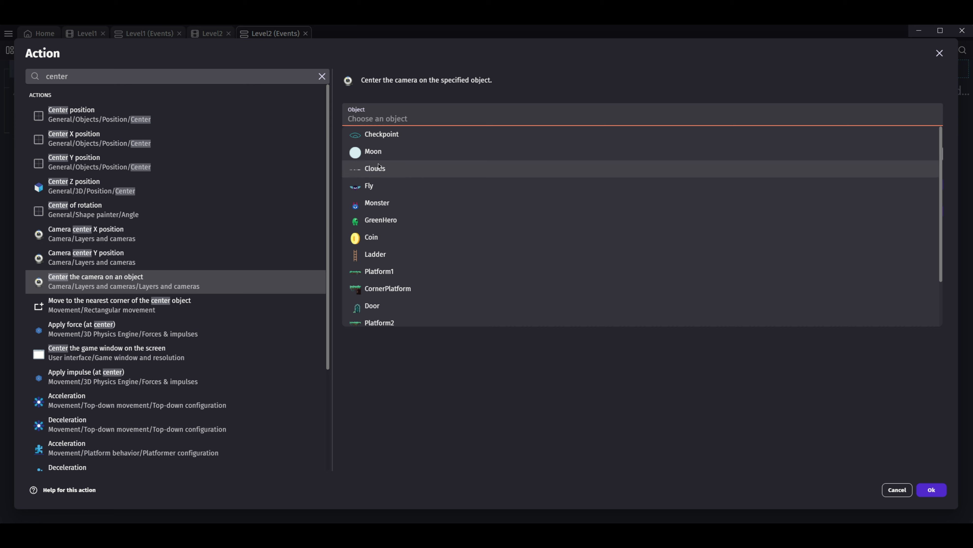
pyautogui.scroll(-3, 407, 270)
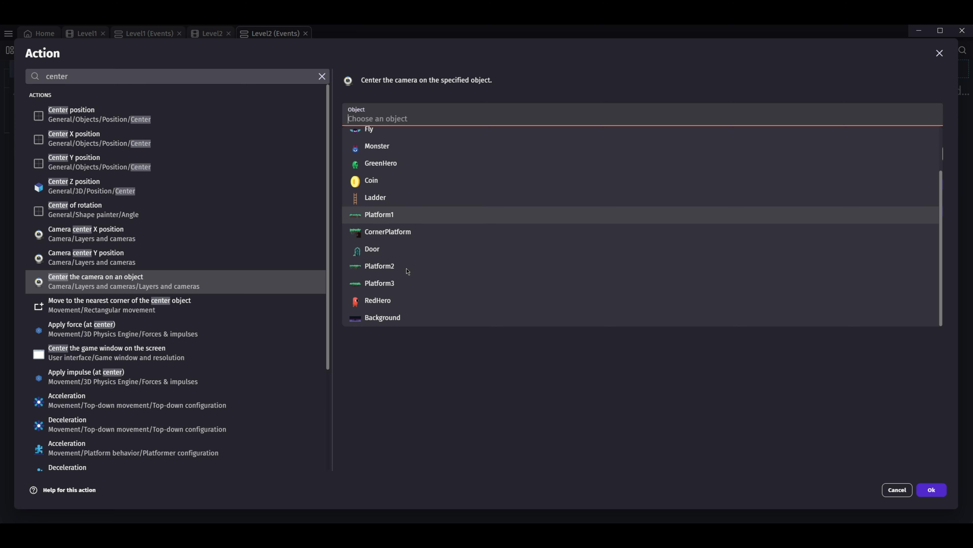
pyautogui.click(410, 300)
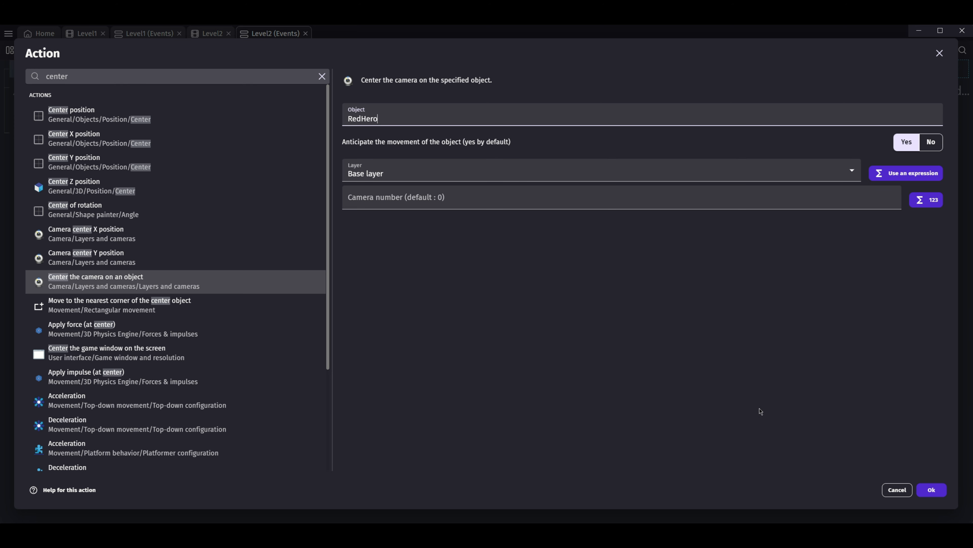
pyautogui.click(932, 490)
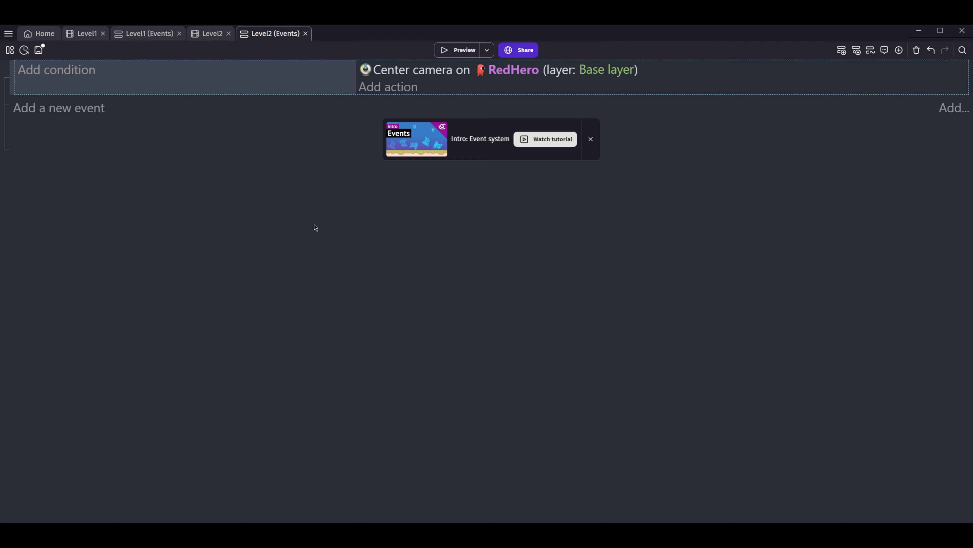
# Preview the game from Level1 and run and jump GreenHero rightward to the door to test the switch to Level2.
pyautogui.click(210, 34)
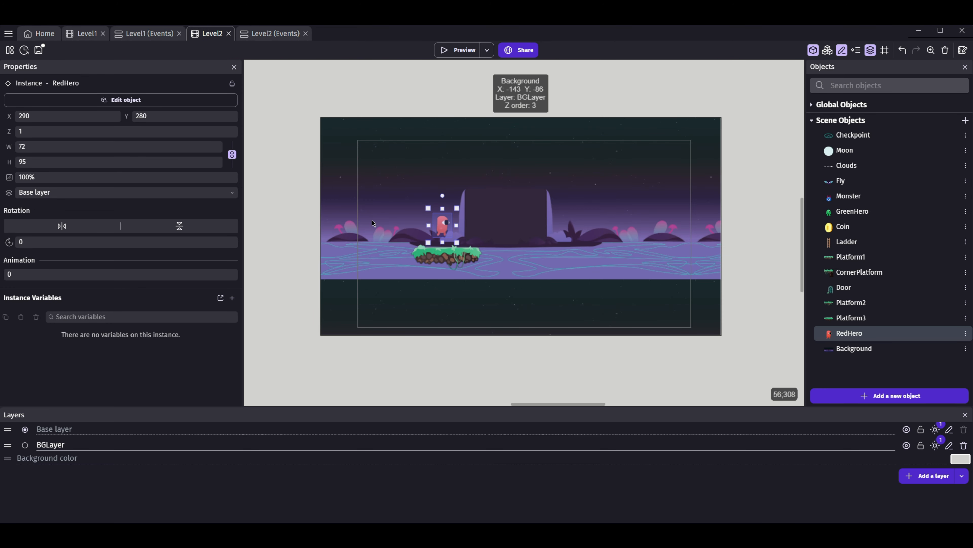
pyautogui.click(9, 51)
pyautogui.click(42, 209)
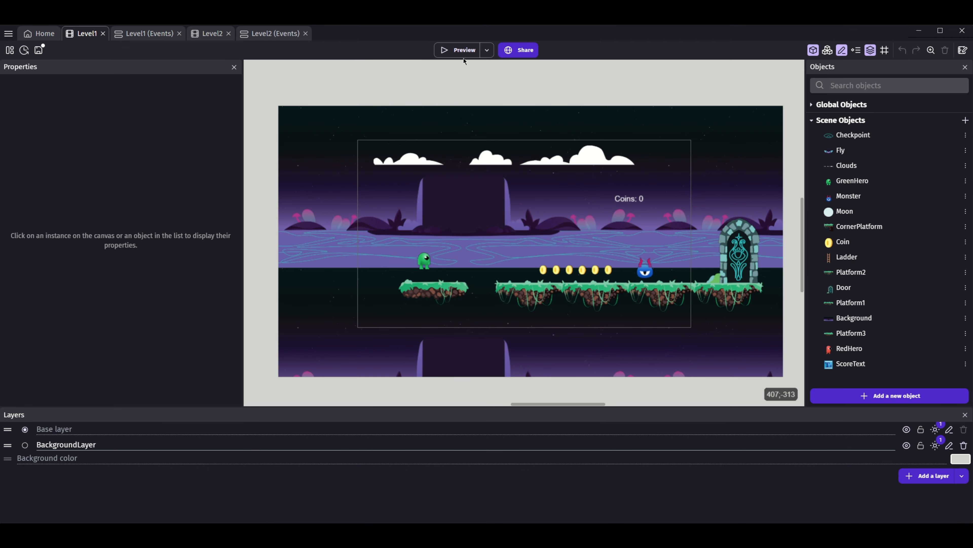
pyautogui.click(464, 53)
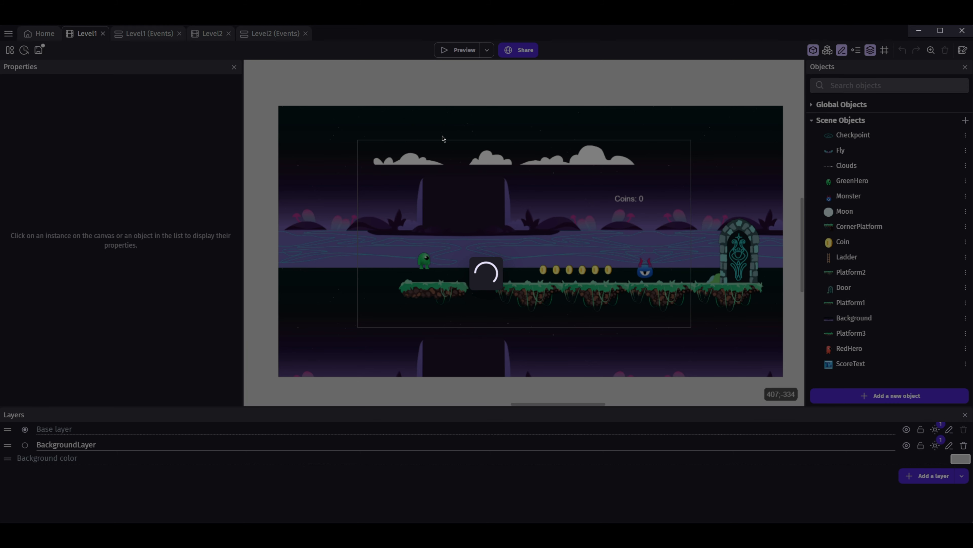
pyautogui.press('Right')
pyautogui.press('space')
pyautogui.press('Right')
pyautogui.press('Right')
pyautogui.press('space')
pyautogui.press('Right')
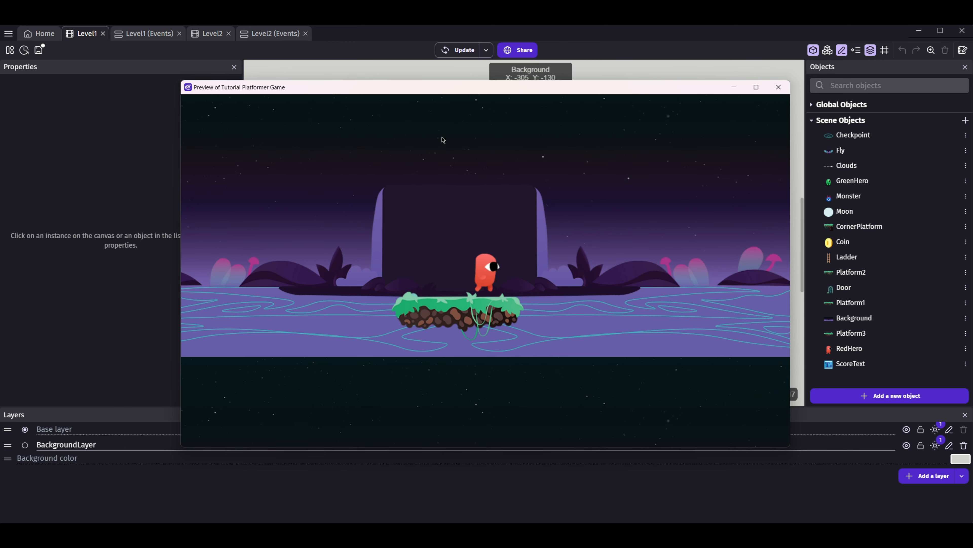